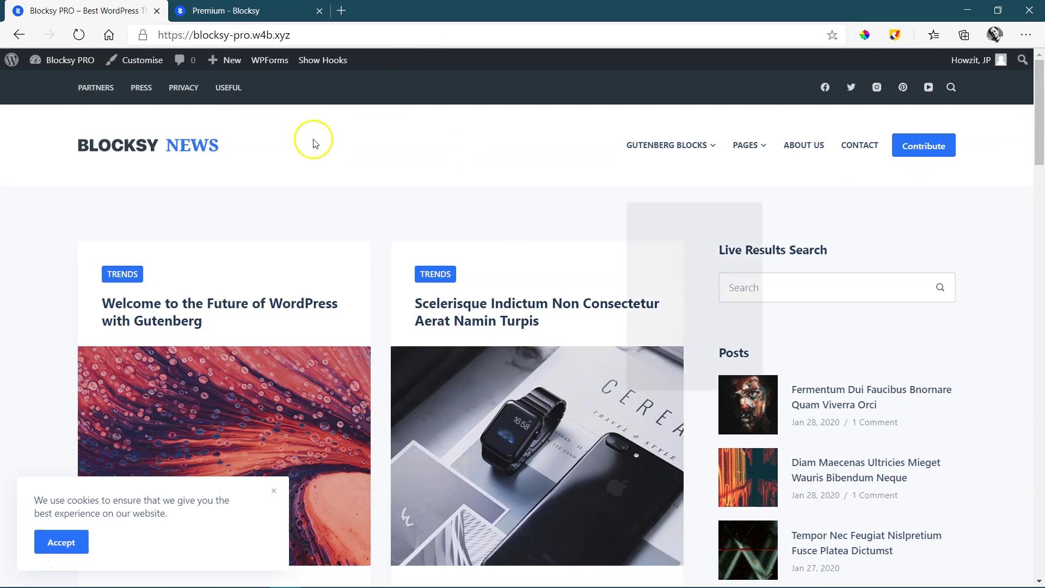
# Open the Customizer's Header builder and scroll through the available header elements
pyautogui.click(154, 62)
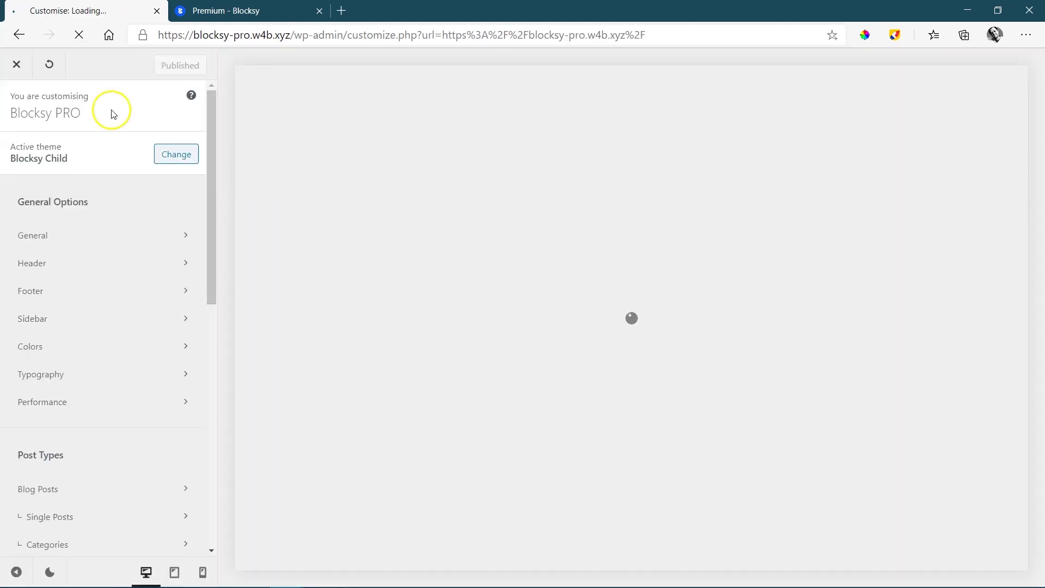
pyautogui.click(57, 270)
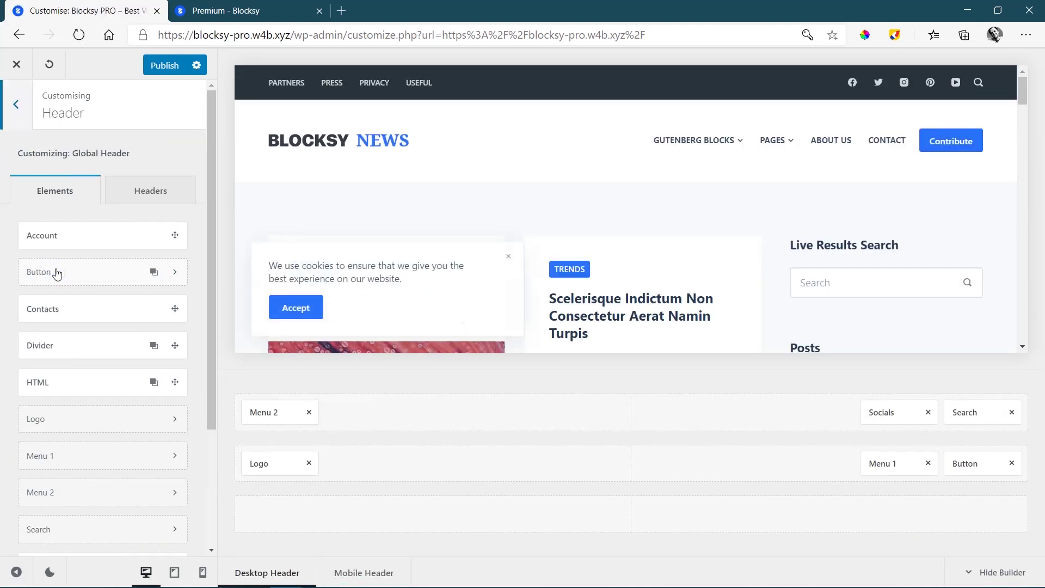
pyautogui.moveTo(57, 273); pyautogui.dragTo(611, 433)
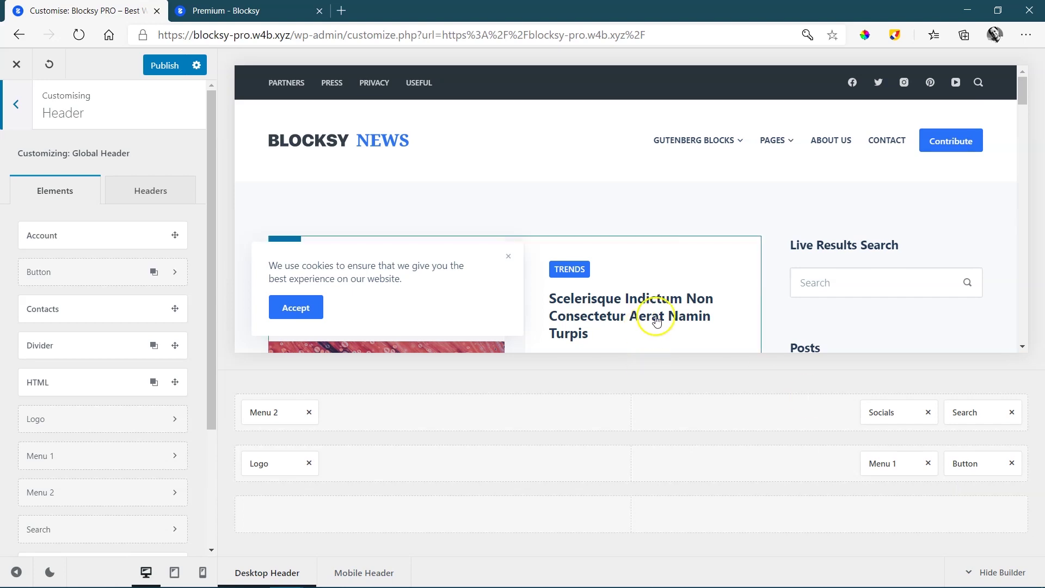
pyautogui.moveTo(208, 250); pyautogui.dragTo(214, 325)
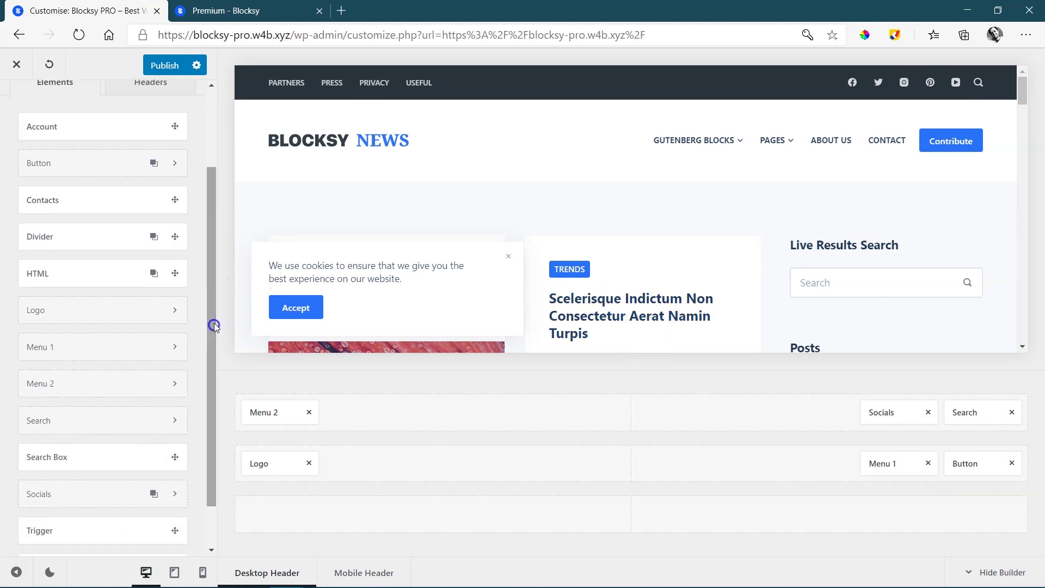
# Clone the Button element and place the copy beside the first Contribute button in the main row
pyautogui.click(155, 164)
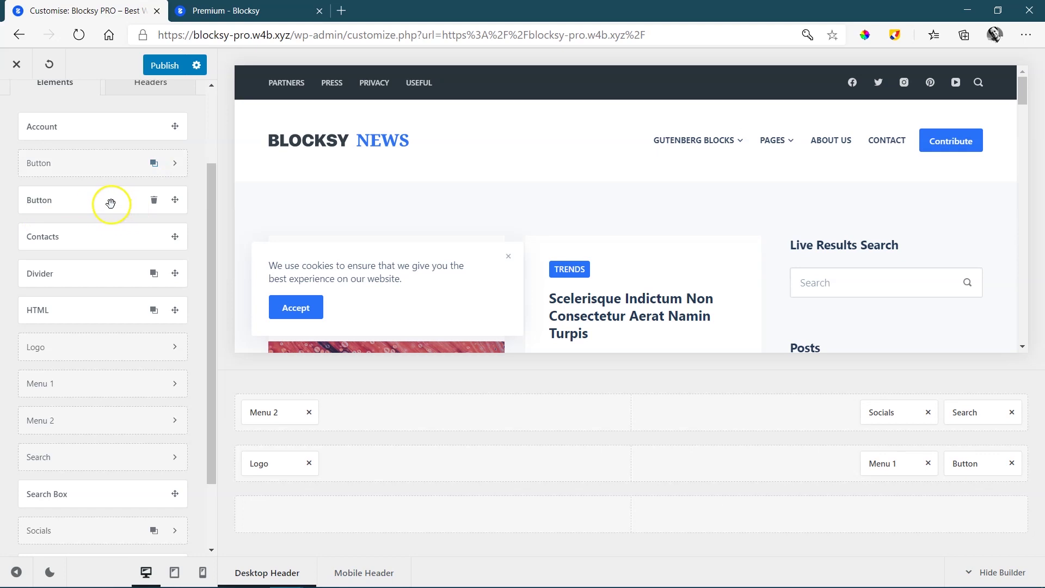
pyautogui.moveTo(107, 203); pyautogui.dragTo(977, 469)
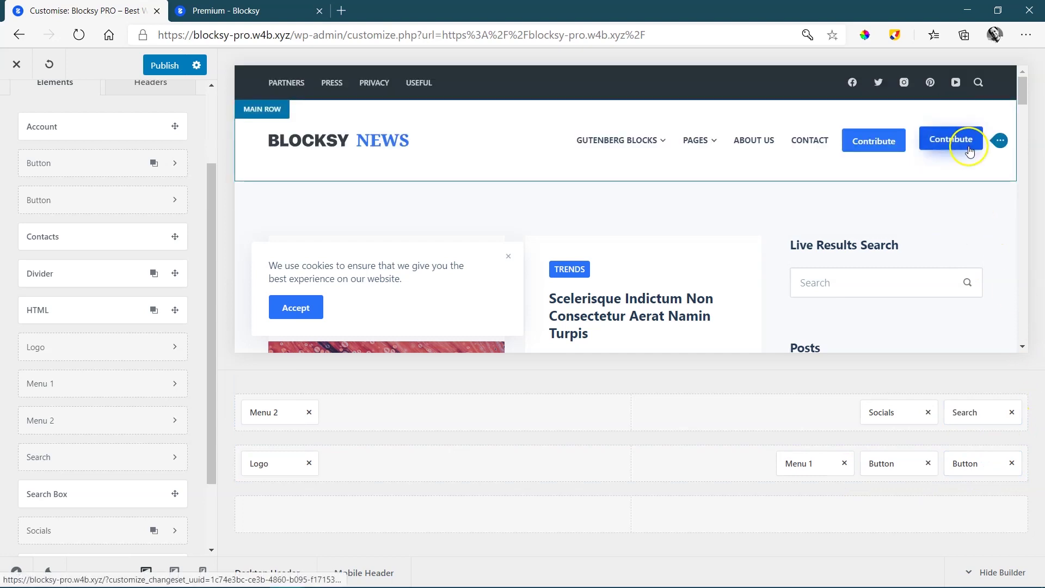
pyautogui.click(957, 140)
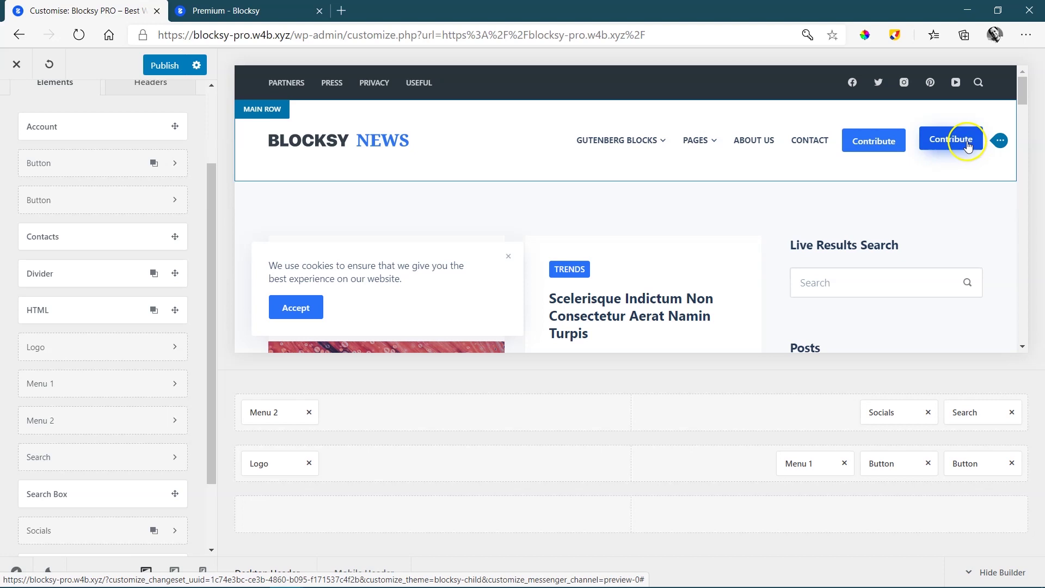
pyautogui.click(966, 146)
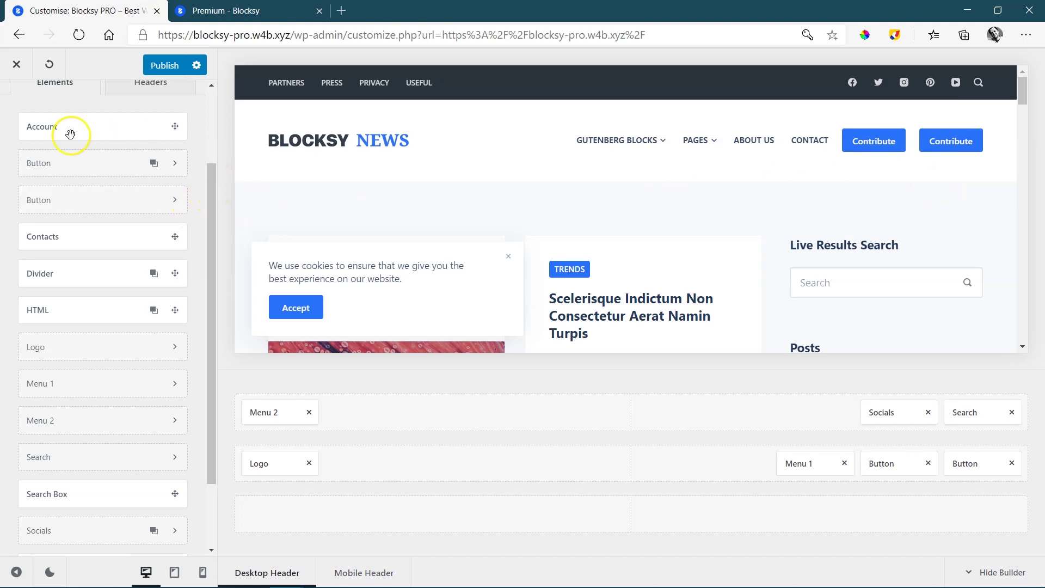
# Add an Account element after Search at the end of the top header row
pyautogui.moveTo(56, 131); pyautogui.dragTo(987, 415)
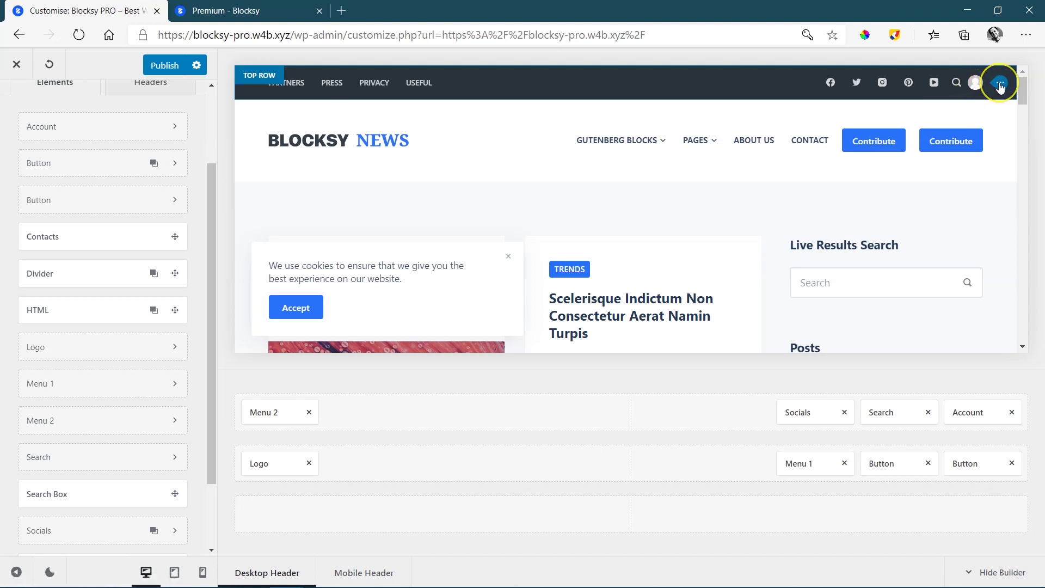
pyautogui.keyDown('shift'); pyautogui.click(1001, 85); pyautogui.keyUp('shift')
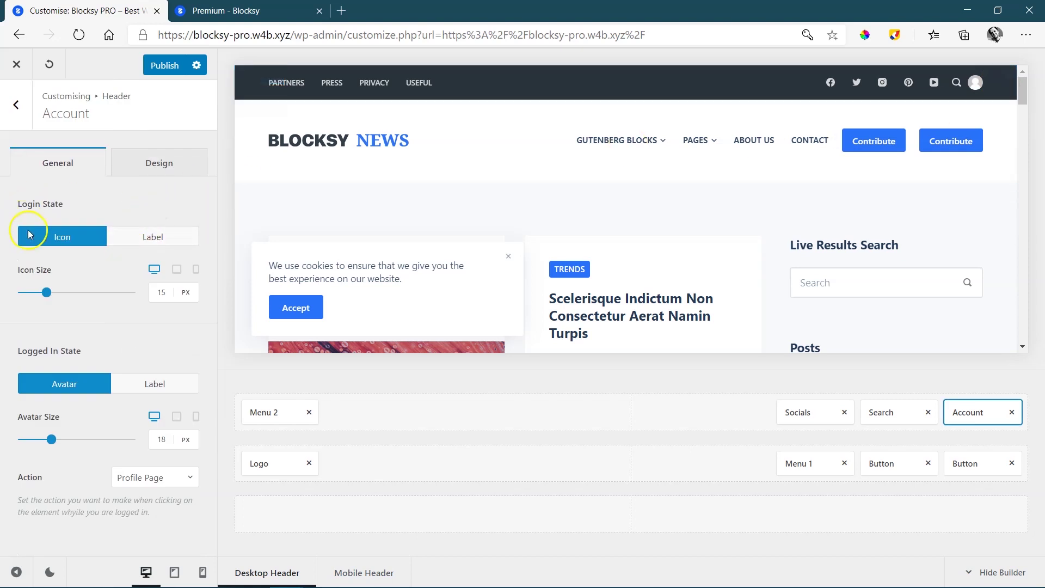
pyautogui.click(154, 269)
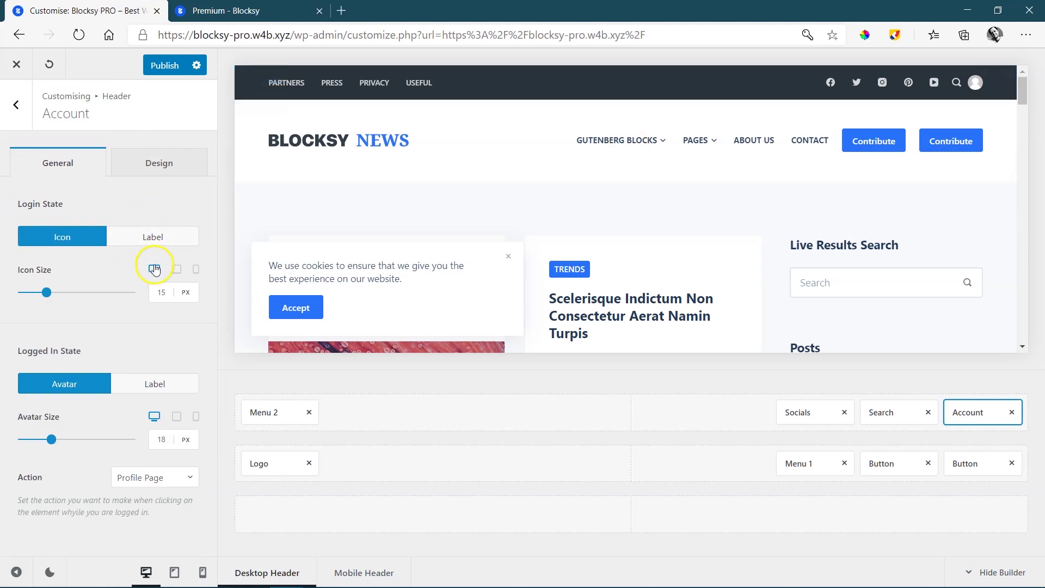
# Keep the Account's logged-in action as Profile Page and review its Design options
pyautogui.hotkey('ctrl', '-')
pyautogui.click(175, 482)
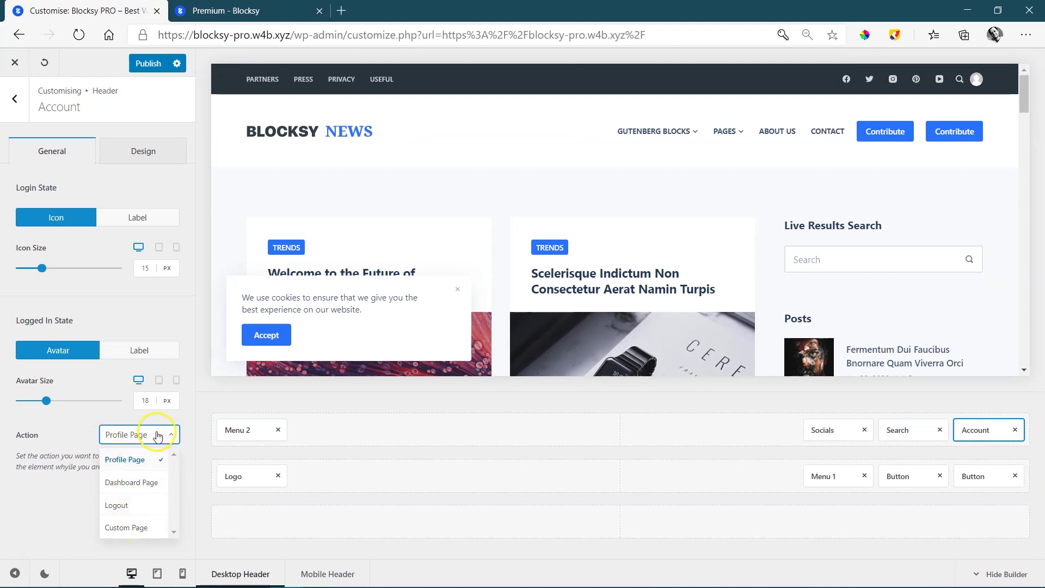
pyautogui.click(174, 425)
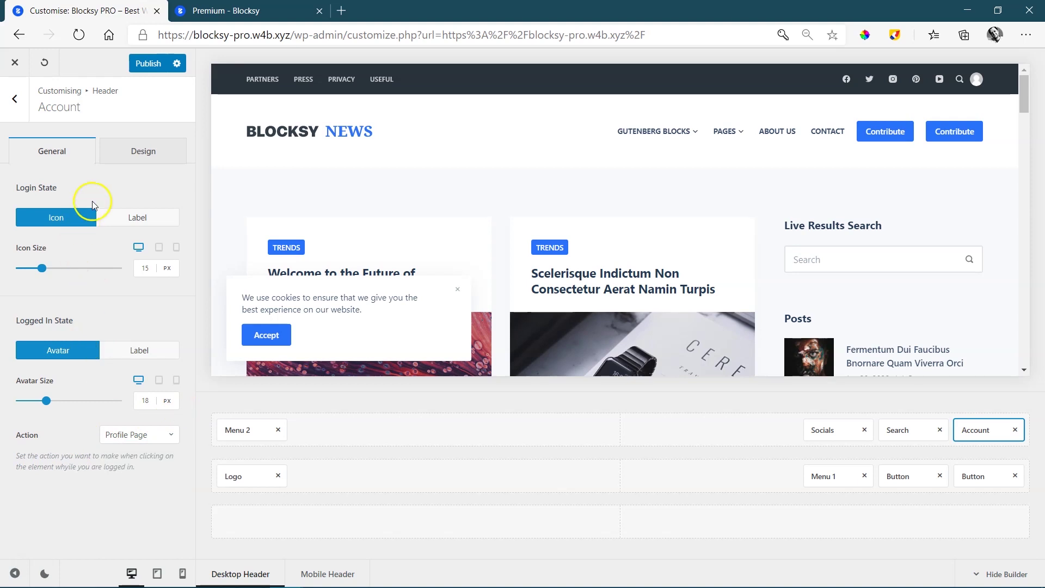
pyautogui.click(141, 155)
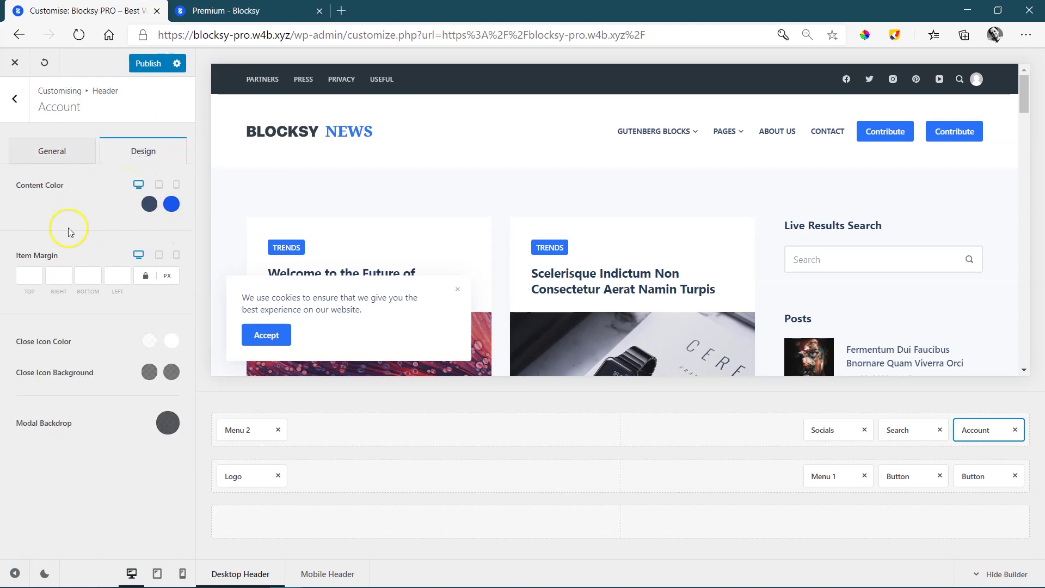
pyautogui.click(15, 99)
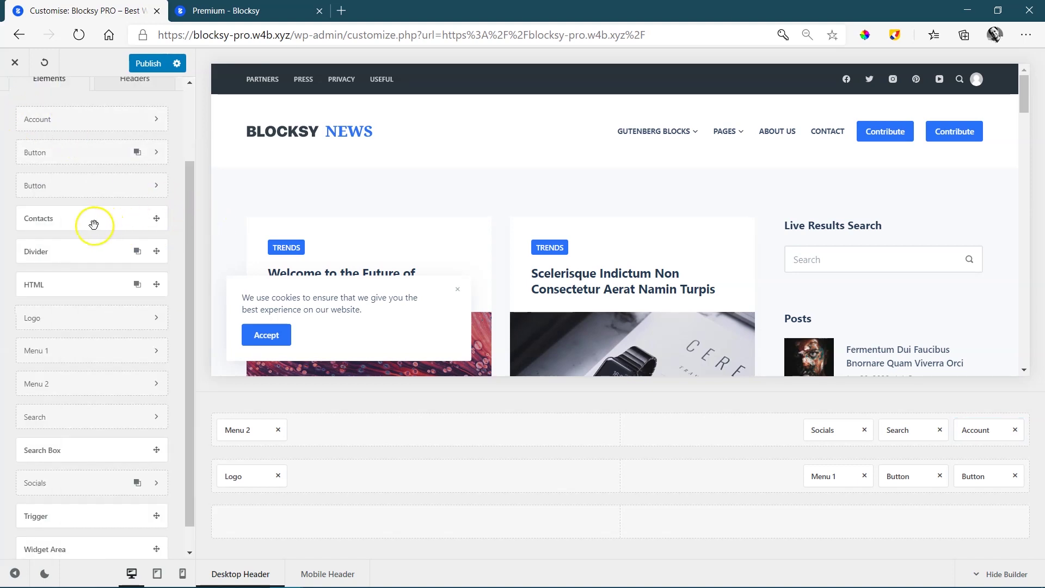
# Add a Contacts element to the bottom header row and configure its Address, Phone and Mobile items
pyautogui.moveTo(93, 224); pyautogui.dragTo(621, 526)
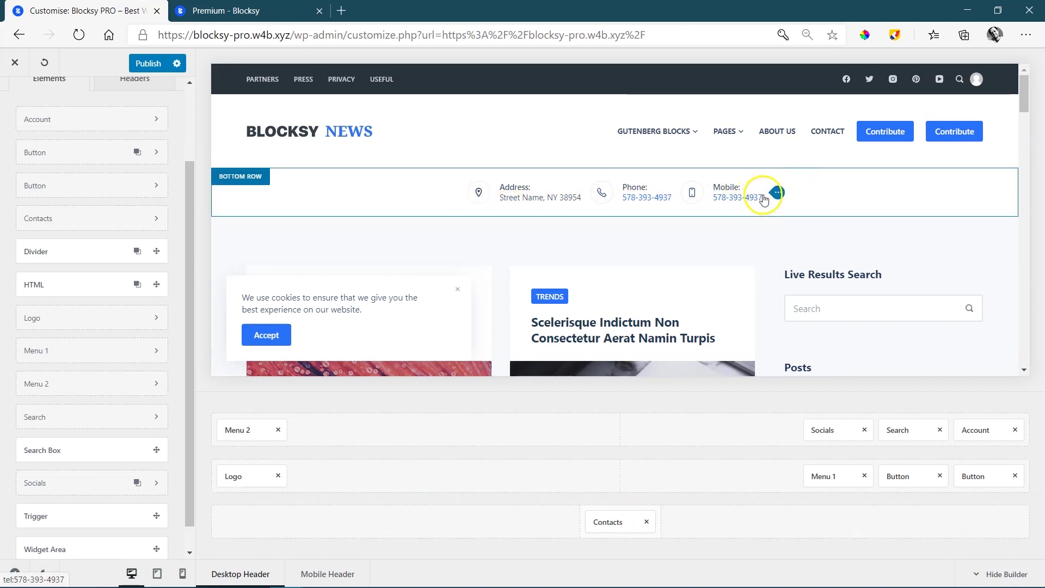
pyautogui.click(776, 193)
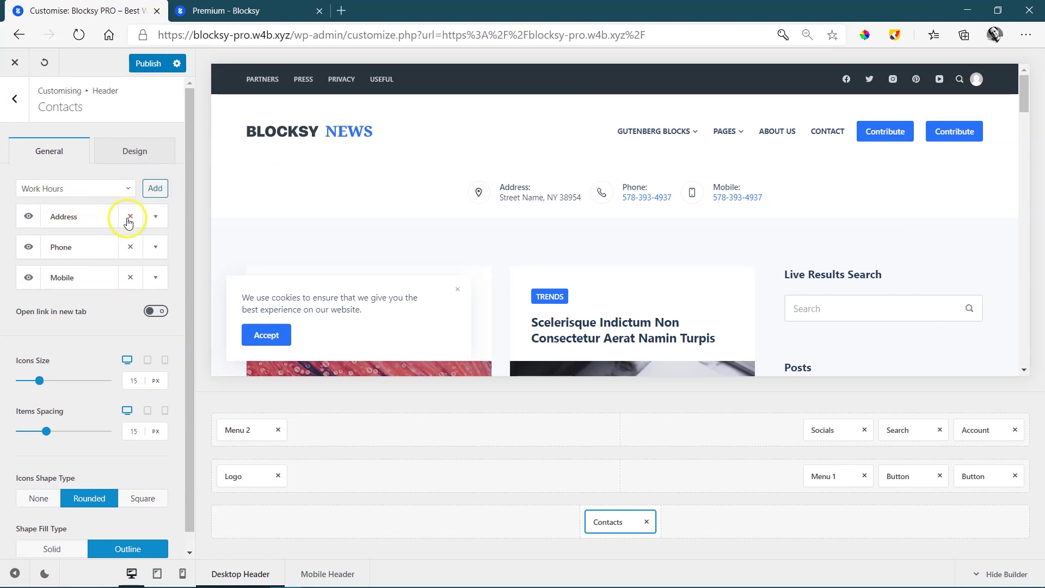
pyautogui.click(148, 216)
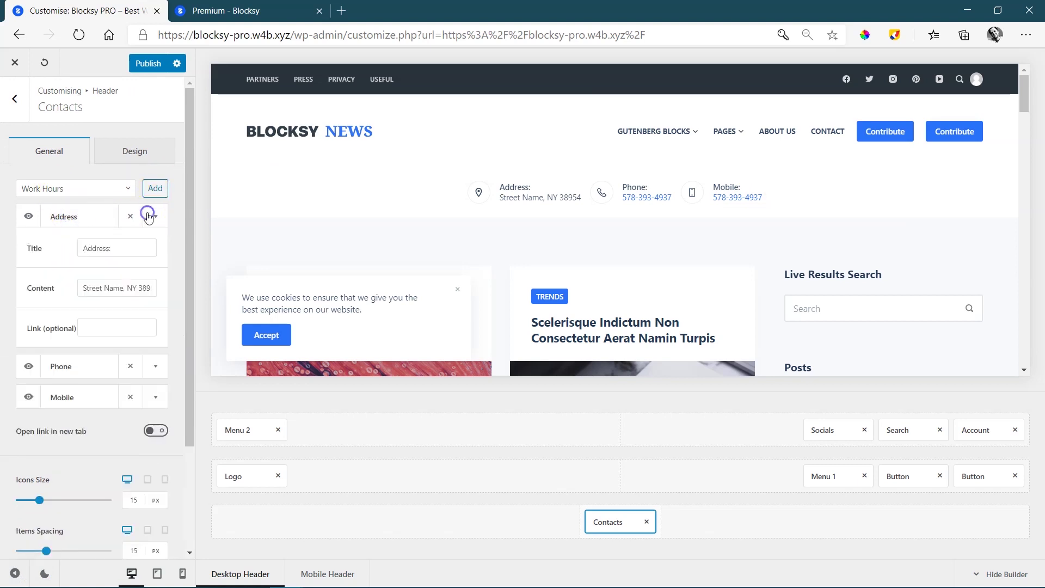
pyautogui.click(112, 247)
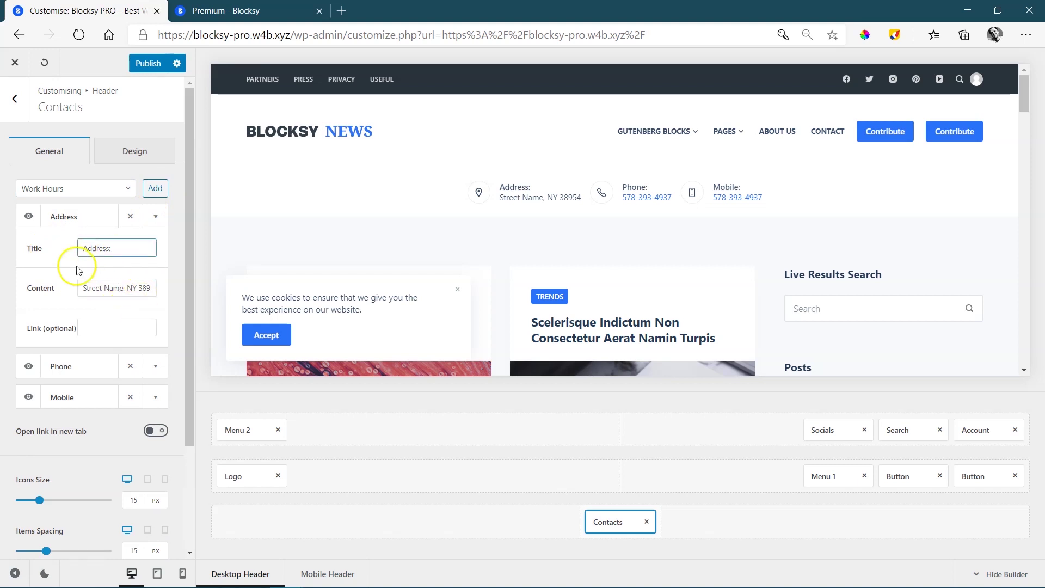
pyautogui.click(109, 289)
pyautogui.click(112, 326)
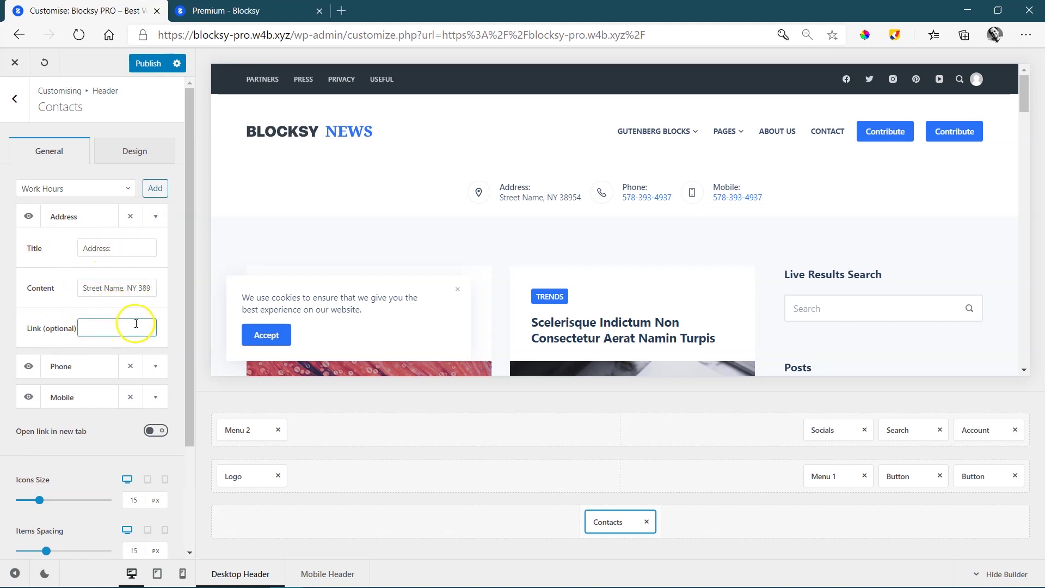
pyautogui.click(128, 188)
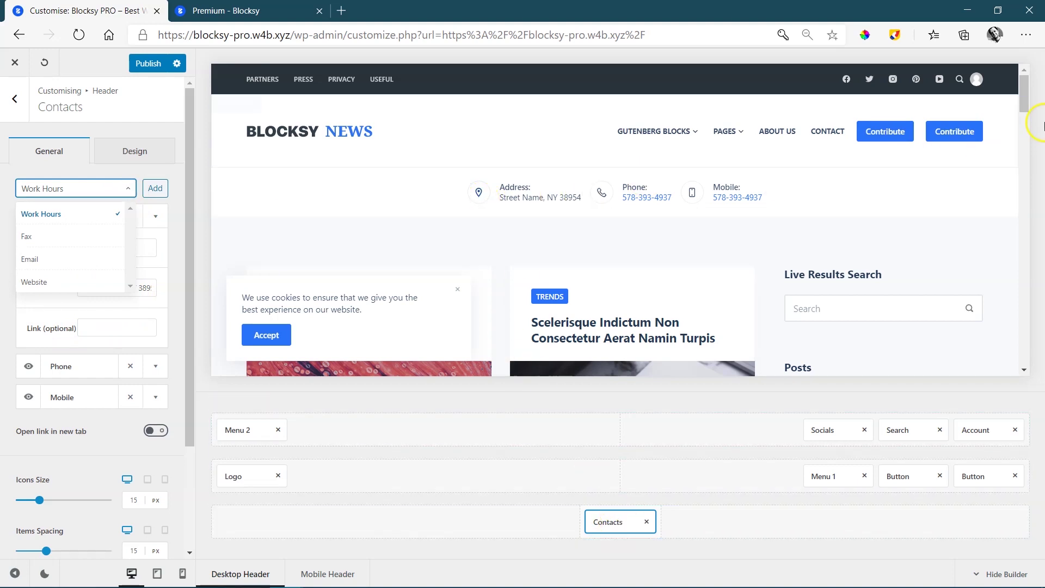
pyautogui.click(127, 188)
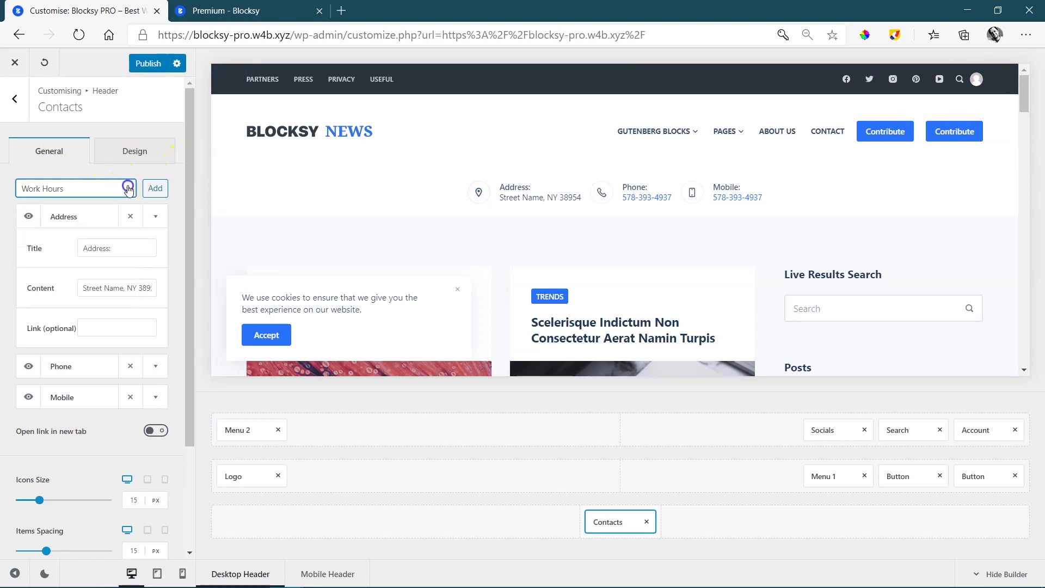
pyautogui.click(53, 173)
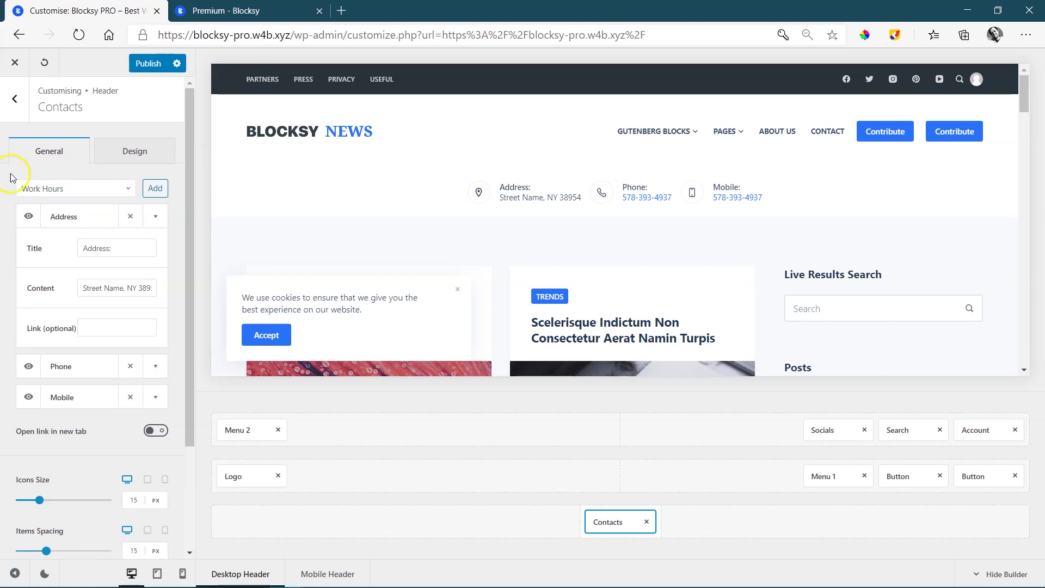
pyautogui.click(15, 98)
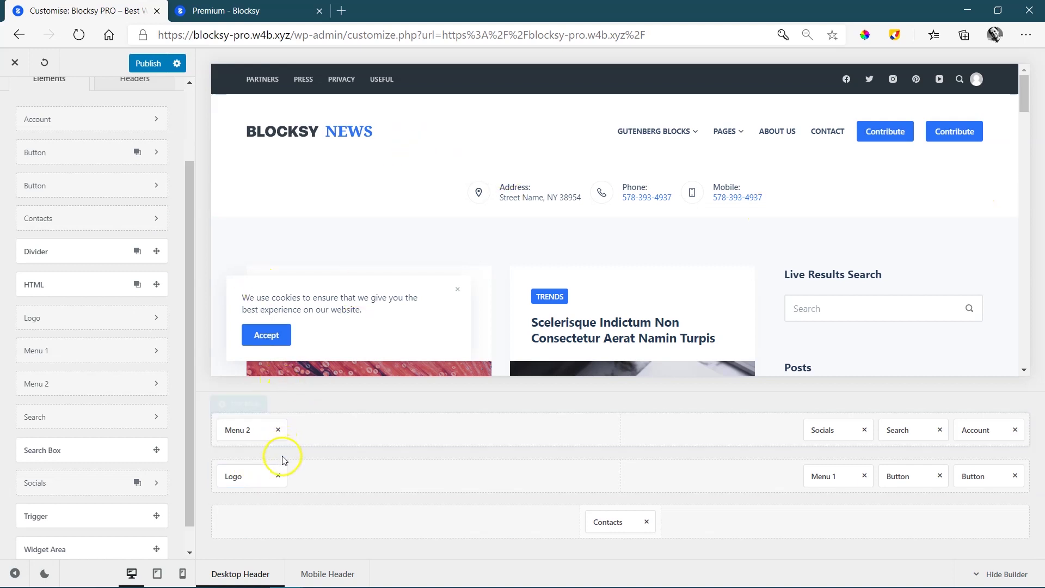
pyautogui.click(246, 450)
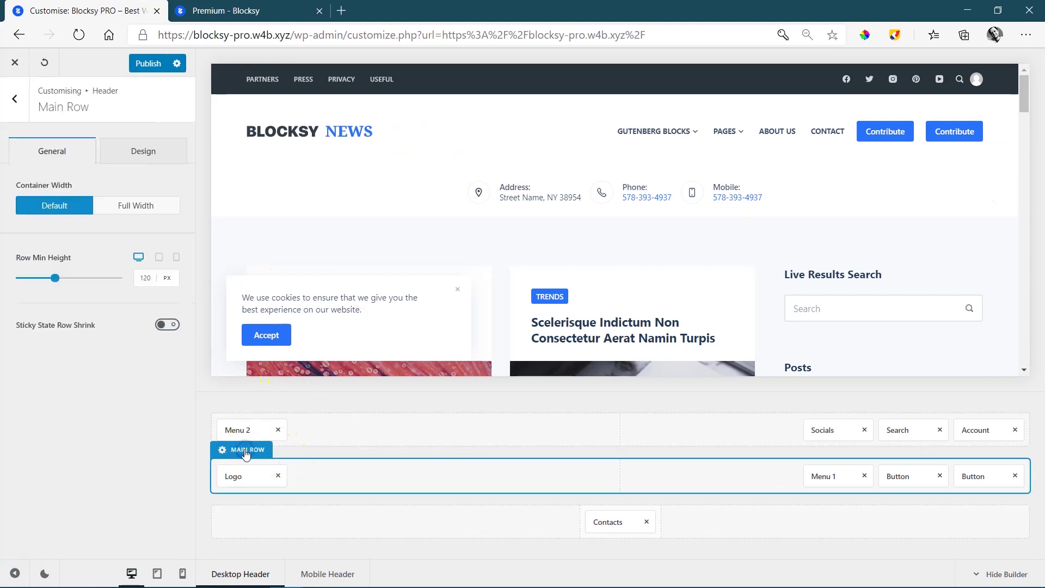
pyautogui.click(144, 152)
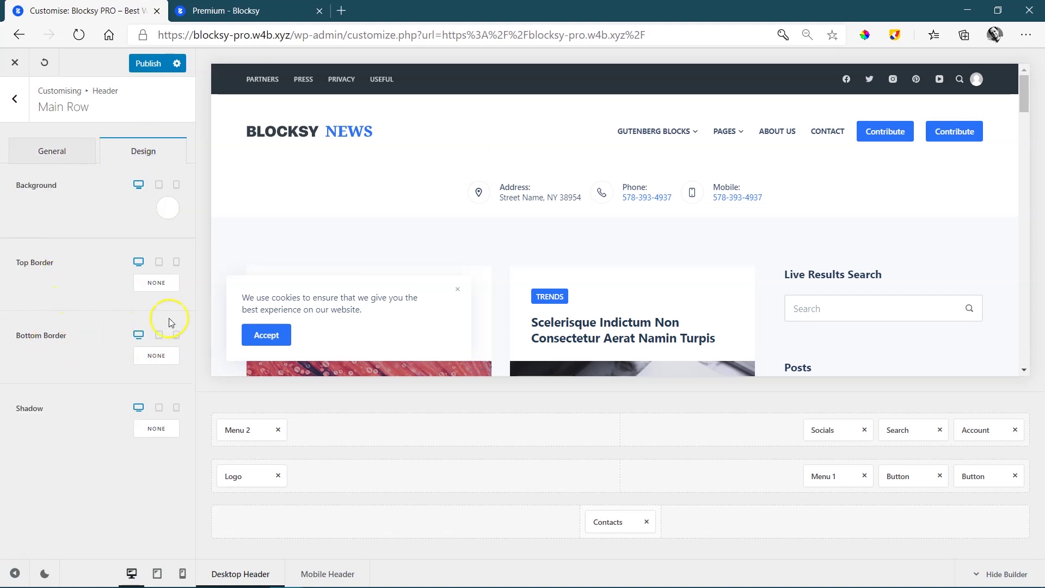
pyautogui.click(13, 97)
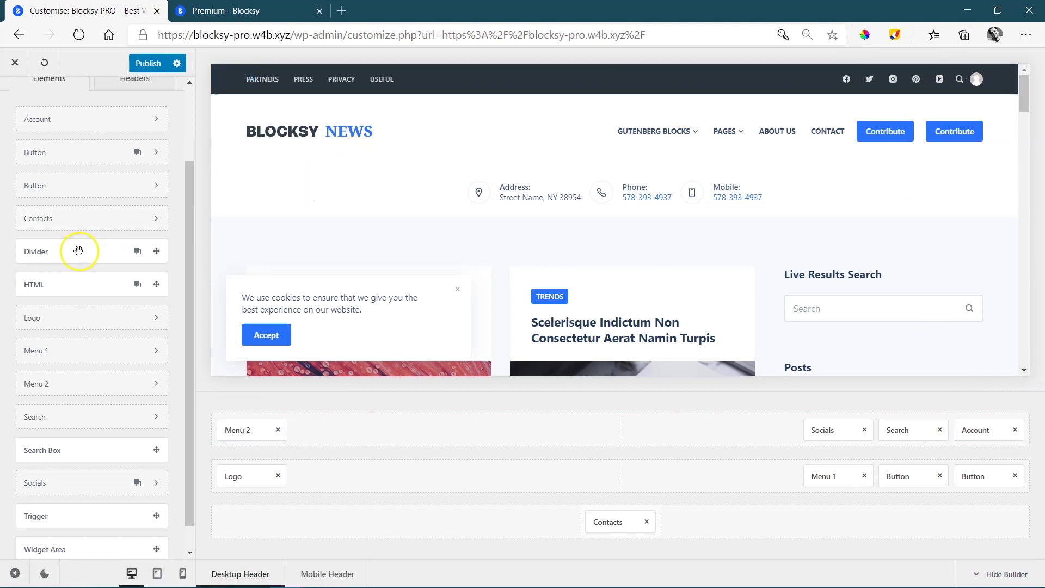
# Place a Divider between Search and Account in the top row with 100% height
pyautogui.moveTo(74, 243); pyautogui.dragTo(931, 432)
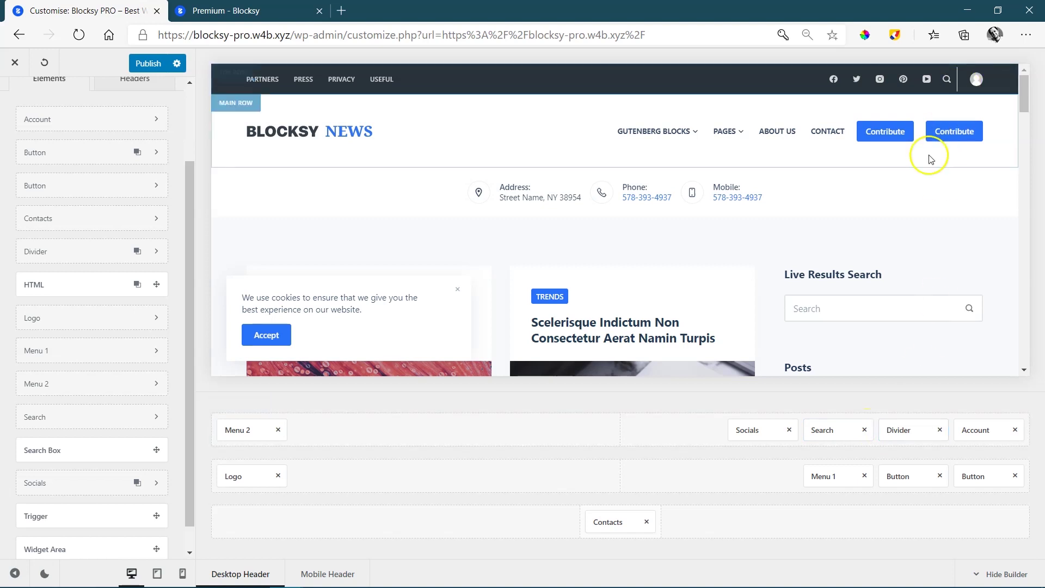
pyautogui.click(901, 430)
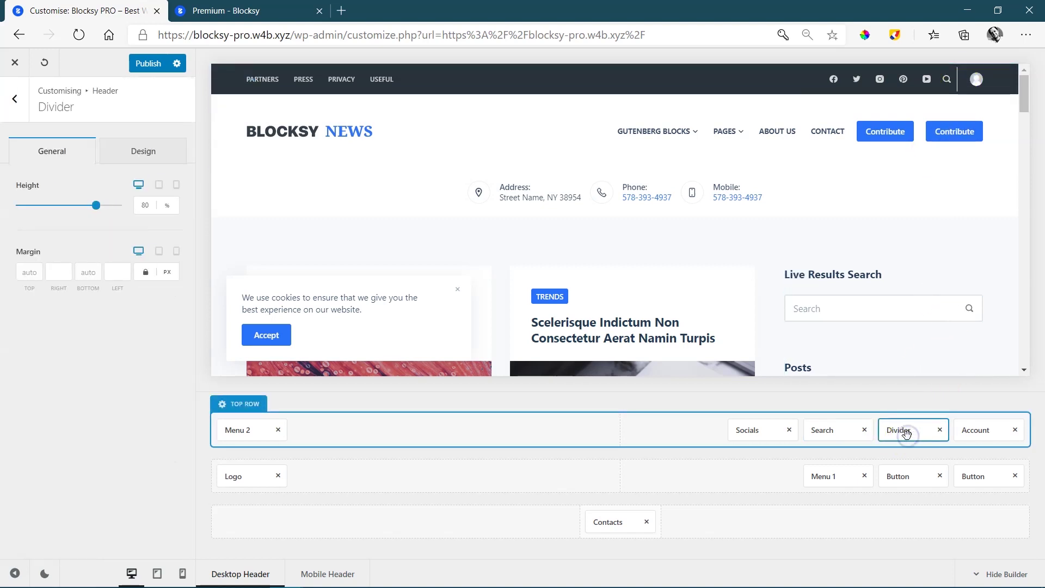
pyautogui.click(146, 207)
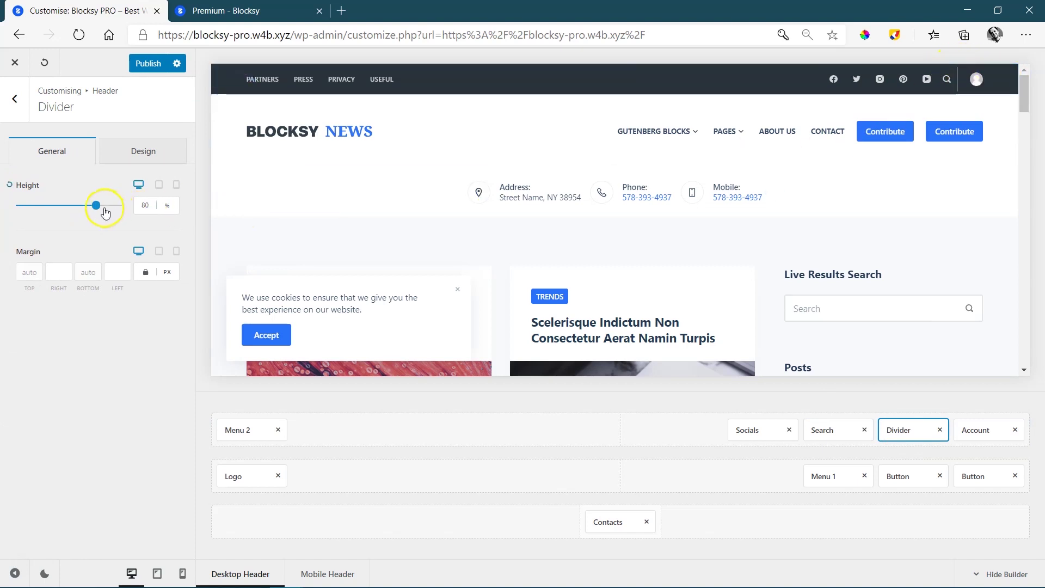
pyautogui.moveTo(97, 207); pyautogui.dragTo(121, 206)
pyautogui.click(144, 206)
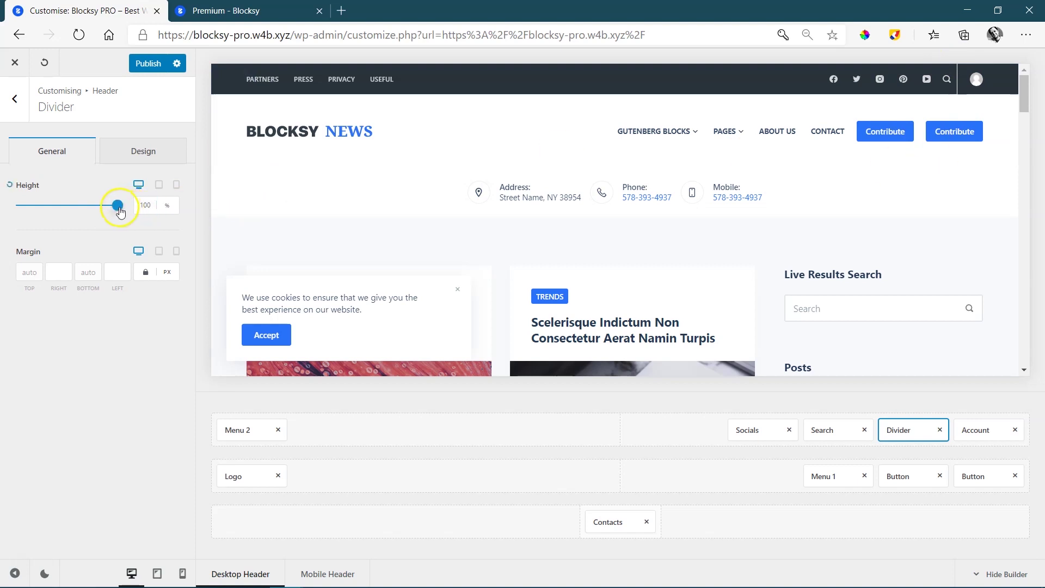
pyautogui.click(144, 151)
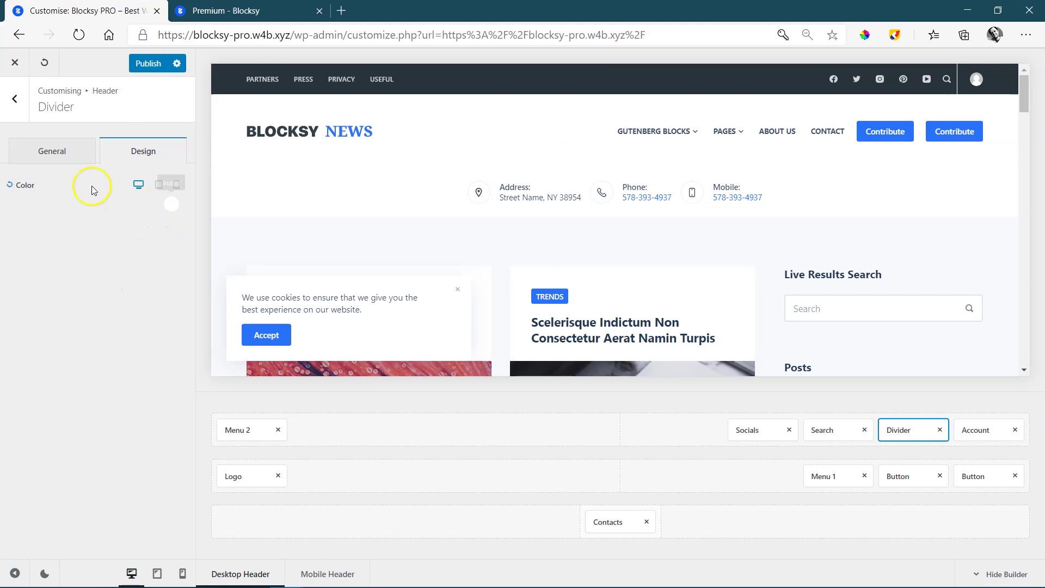
pyautogui.click(78, 159)
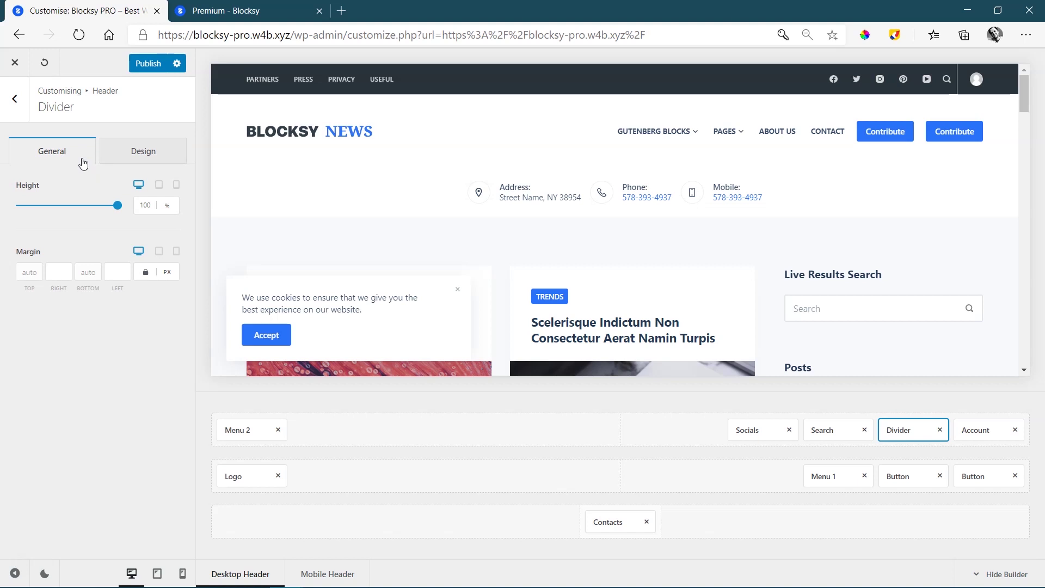
pyautogui.click(15, 99)
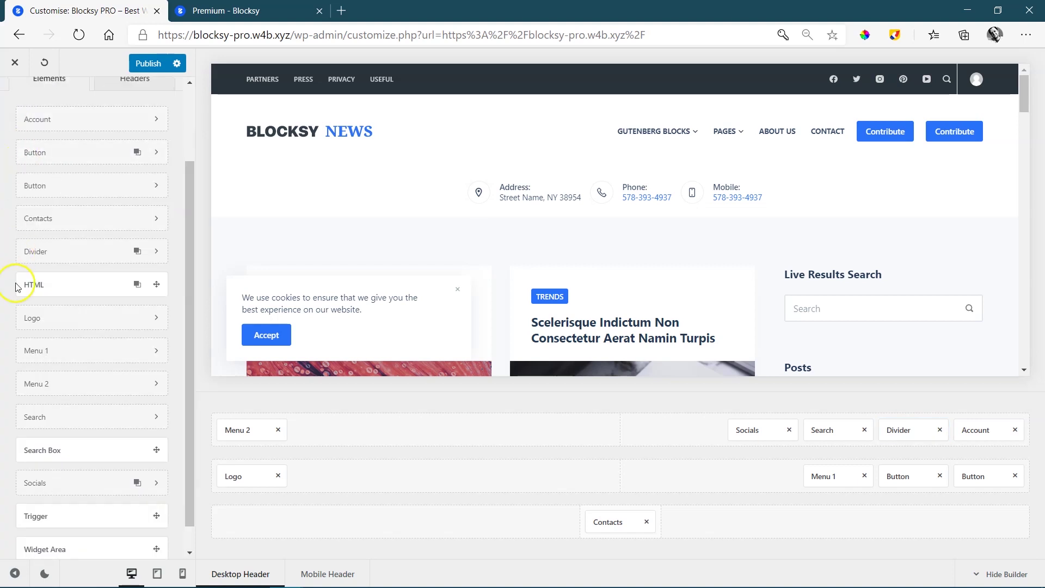
# Clone the Divider element twice to create two extra dividers
pyautogui.click(135, 253)
pyautogui.click(136, 253)
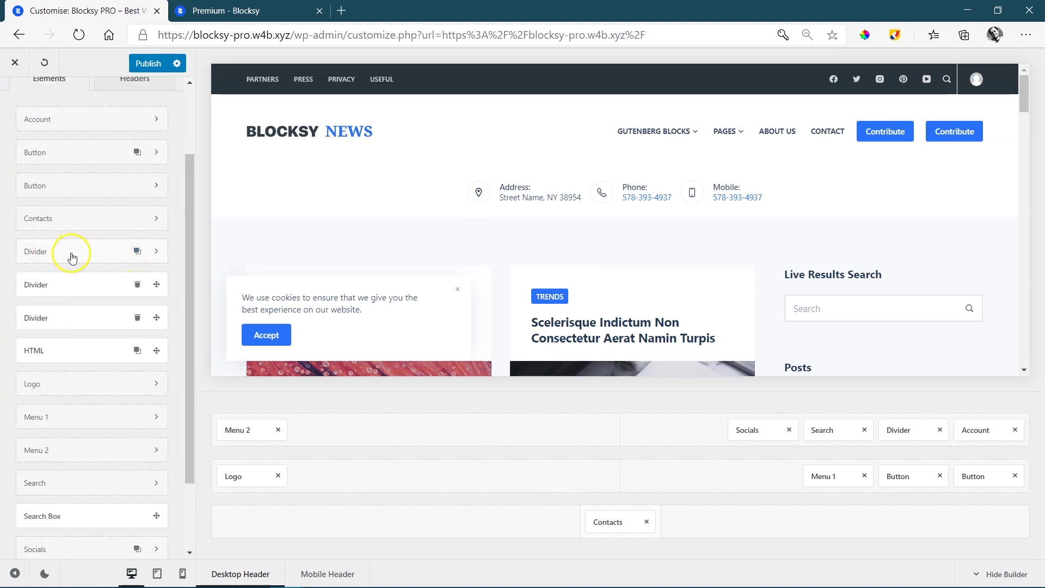
pyautogui.moveTo(191, 233); pyautogui.dragTo(196, 338)
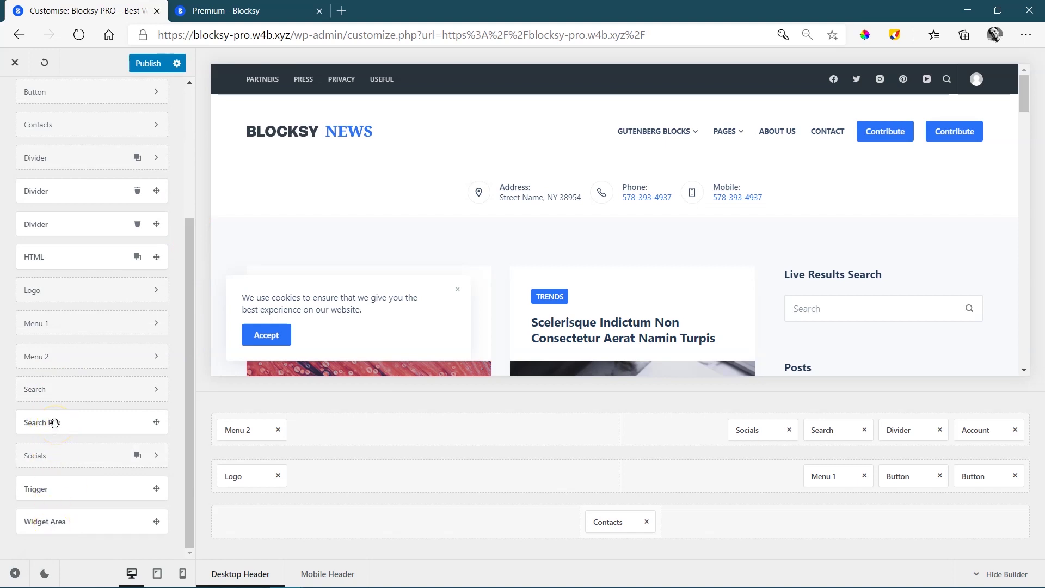
# Add a Search Box to the top row and a Trigger before Menu 1 in the main row
pyautogui.moveTo(54, 423); pyautogui.dragTo(692, 432)
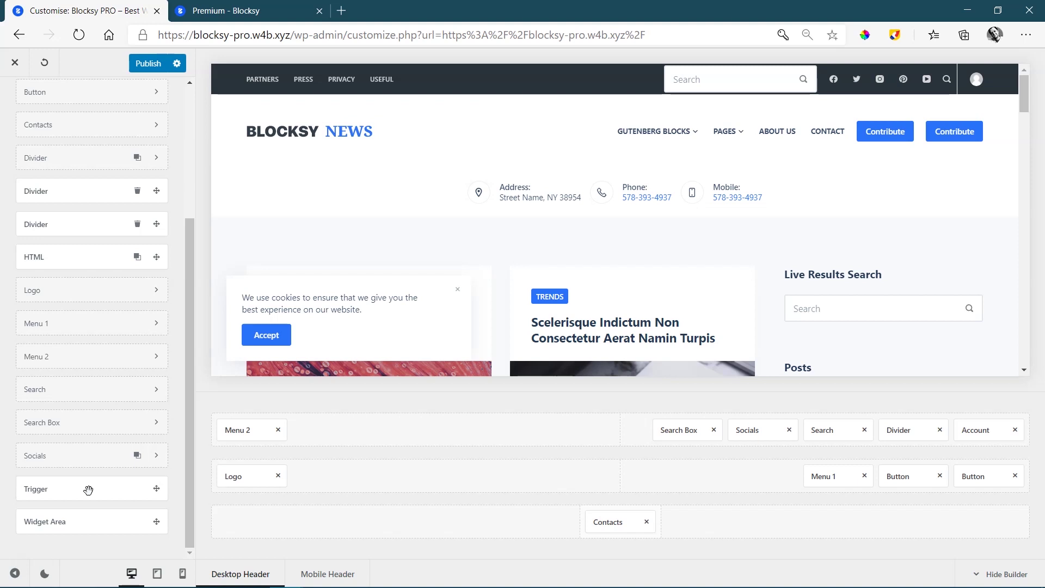
pyautogui.moveTo(88, 490); pyautogui.dragTo(229, 553)
pyautogui.moveTo(98, 491); pyautogui.dragTo(756, 472)
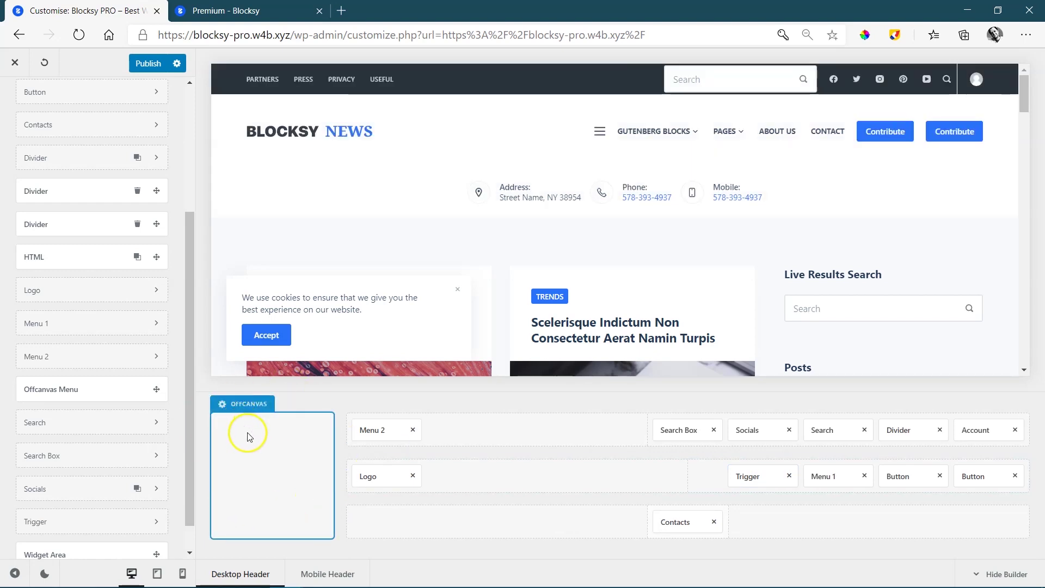
# Drop a Widget Area after Contacts at the bottom row's right end and browse its available widgets
pyautogui.scroll(-1, 121, 405)
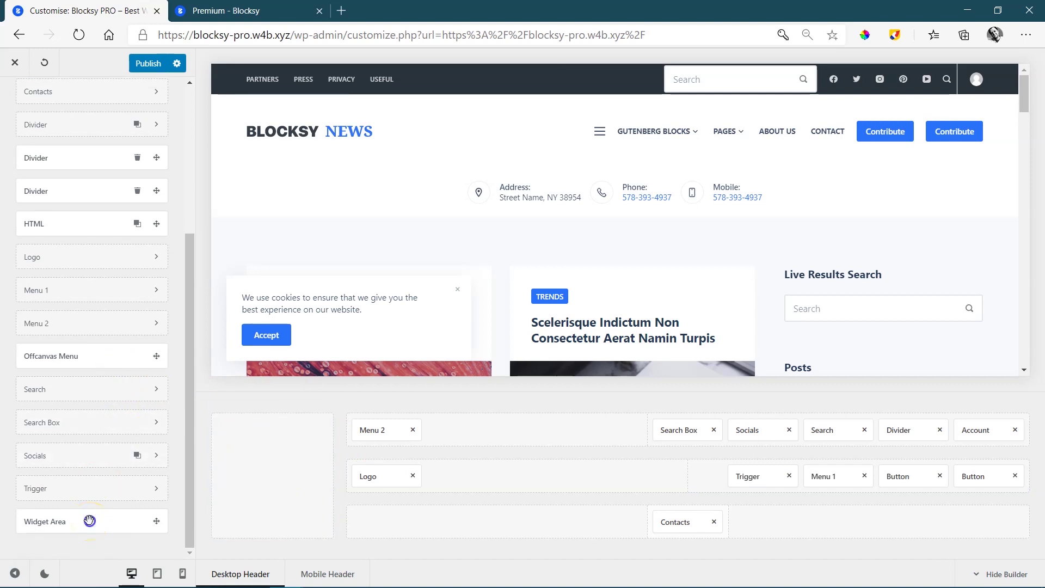
pyautogui.moveTo(89, 521); pyautogui.dragTo(1008, 524)
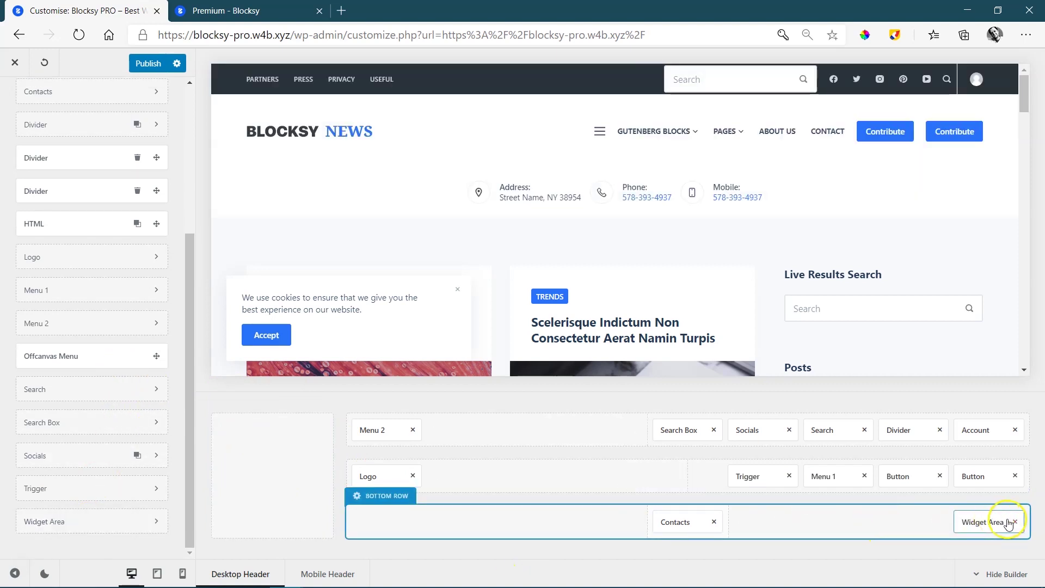
pyautogui.click(988, 522)
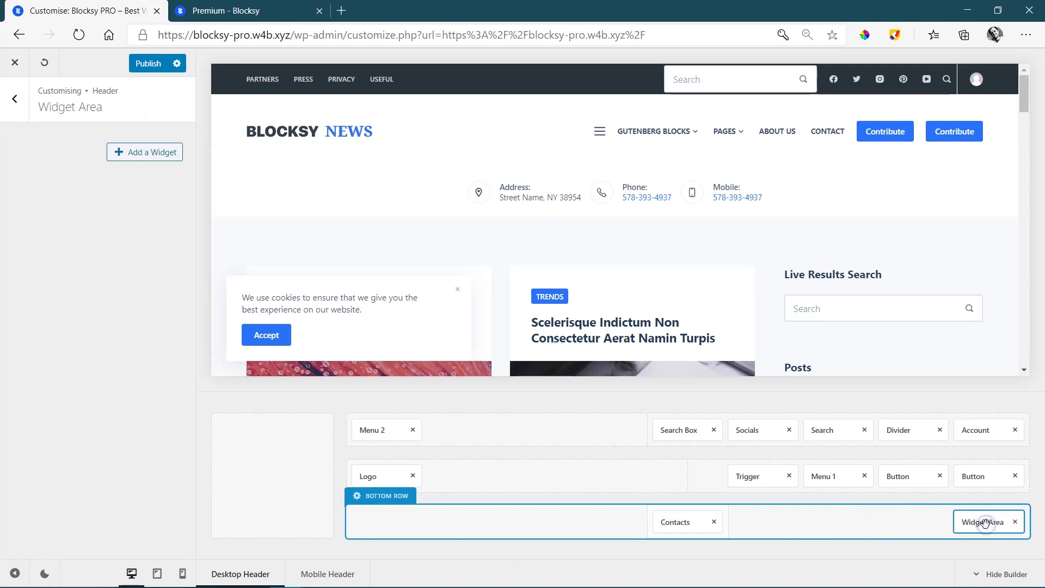
pyautogui.click(158, 154)
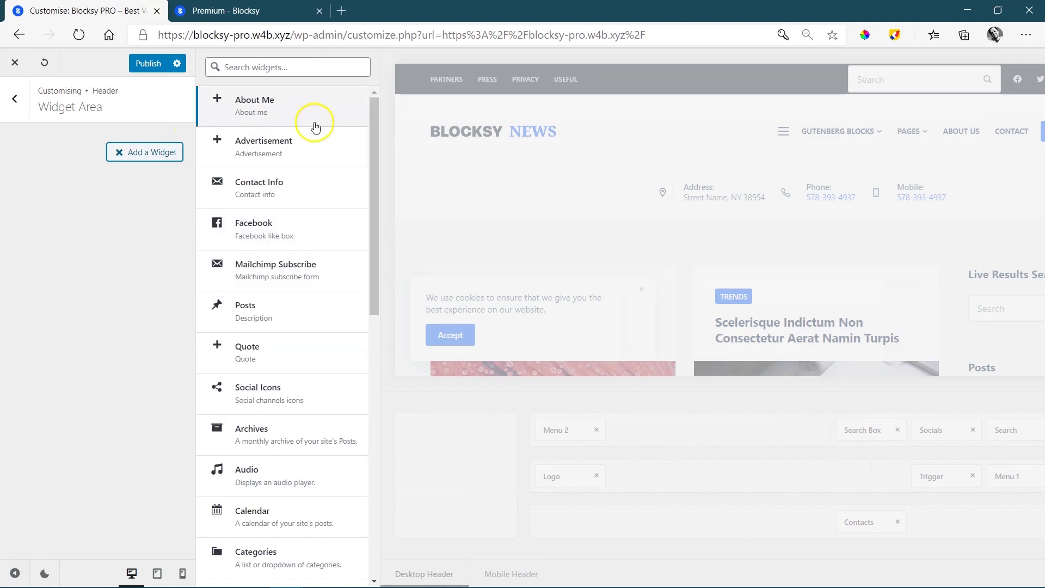
pyautogui.click(14, 99)
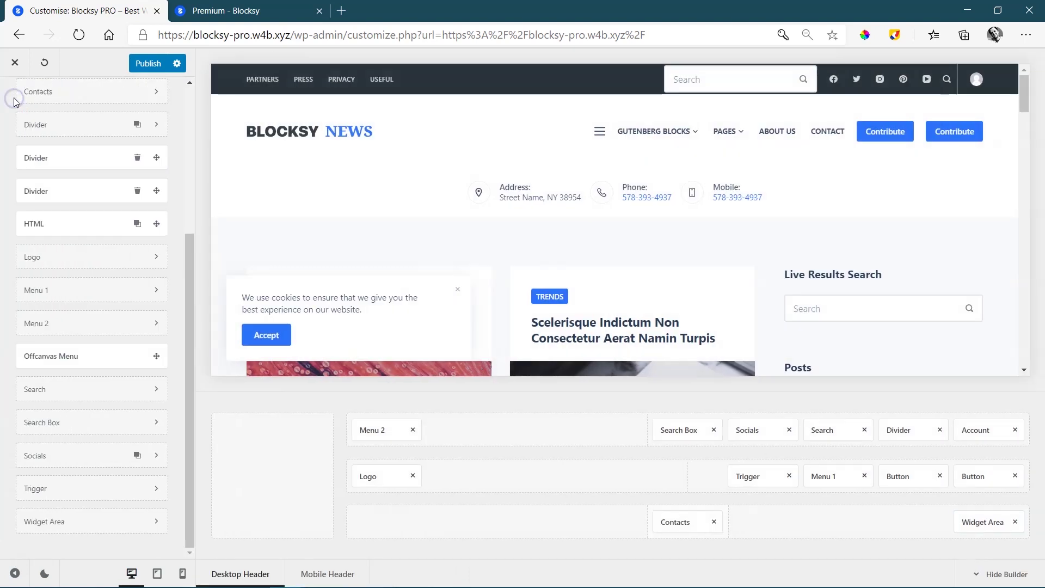
pyautogui.click(211, 35)
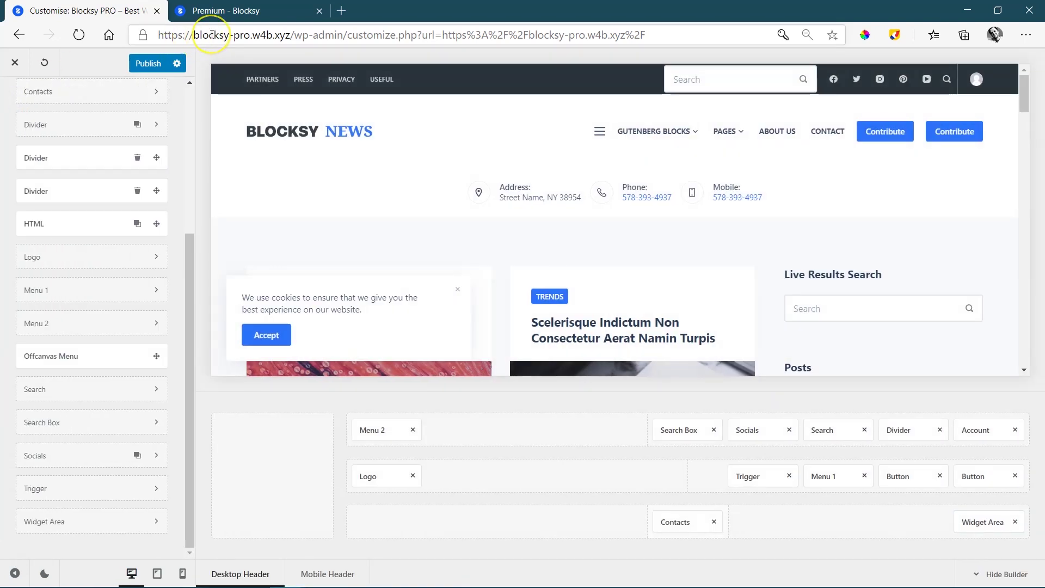